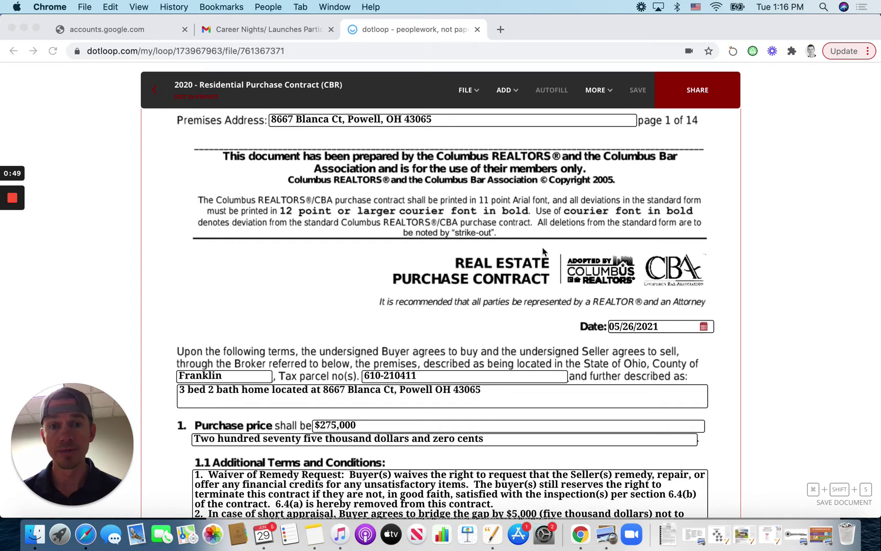
Scroll page 1 from the $275,000 price through the appraisal-gap terms to cash financing.
scroll(538, 352, "down", 3)
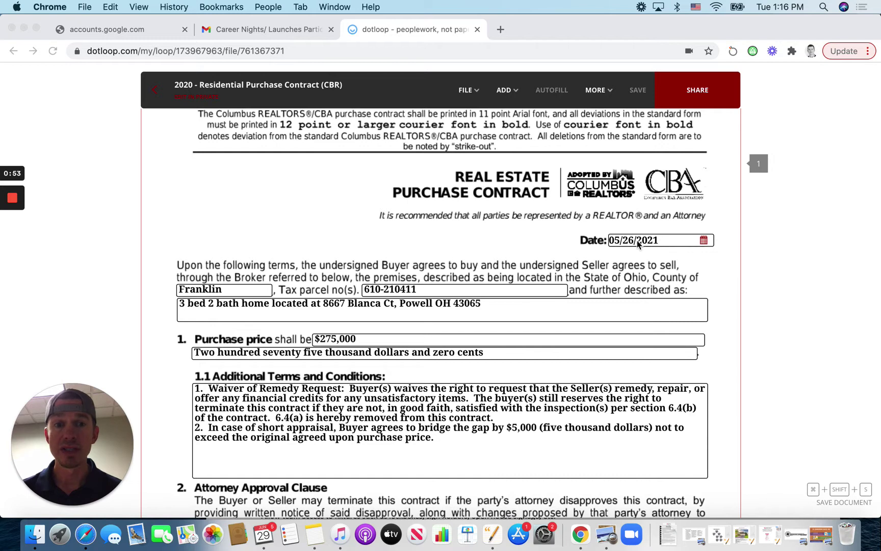
scroll(618, 287, "down", 3)
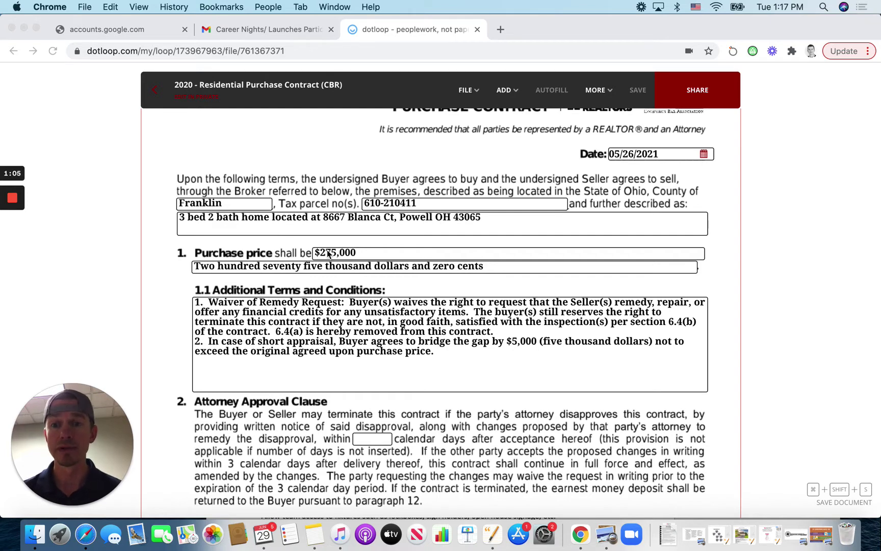
scroll(327, 250, "down", 3)
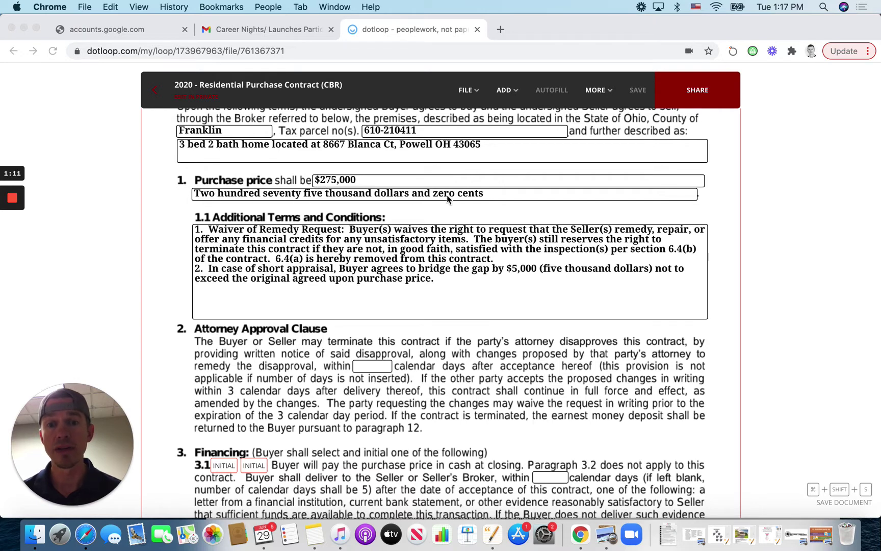
scroll(376, 203, "down", 2)
scroll(376, 203, "down", 1)
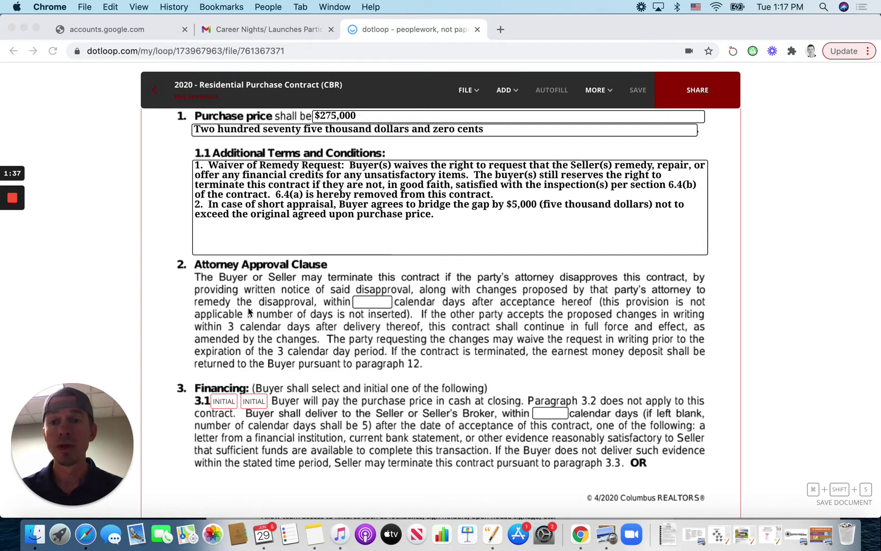
Scroll into page 2 to paragraphs 3.2(a) pre-qualification and 3.2(b) 4-day Conventional loan application.
scroll(317, 314, "down", 1)
scroll(316, 315, "down", 5)
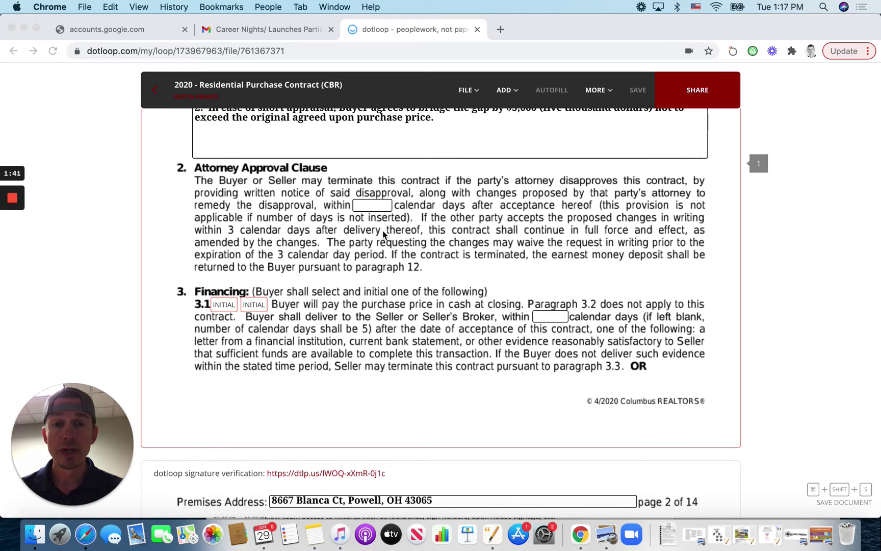
scroll(432, 234, "down", 6)
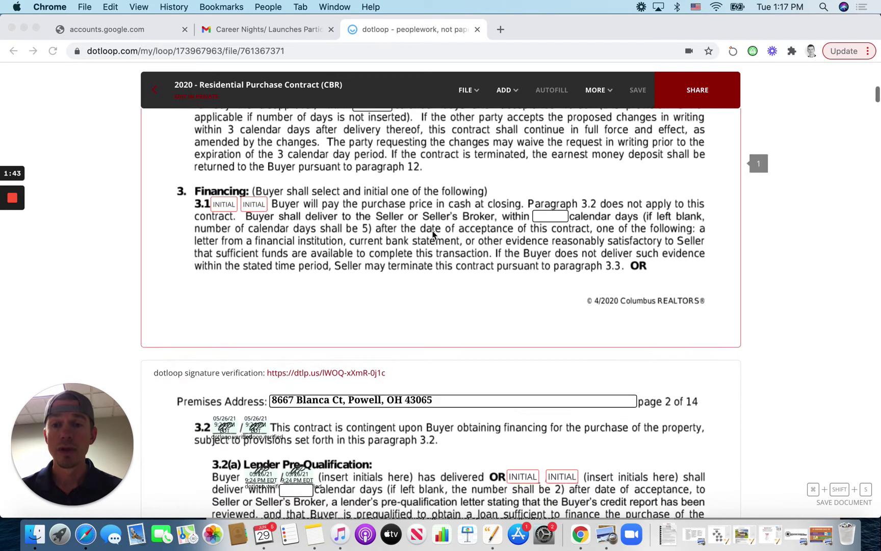
scroll(432, 235, "up", 4)
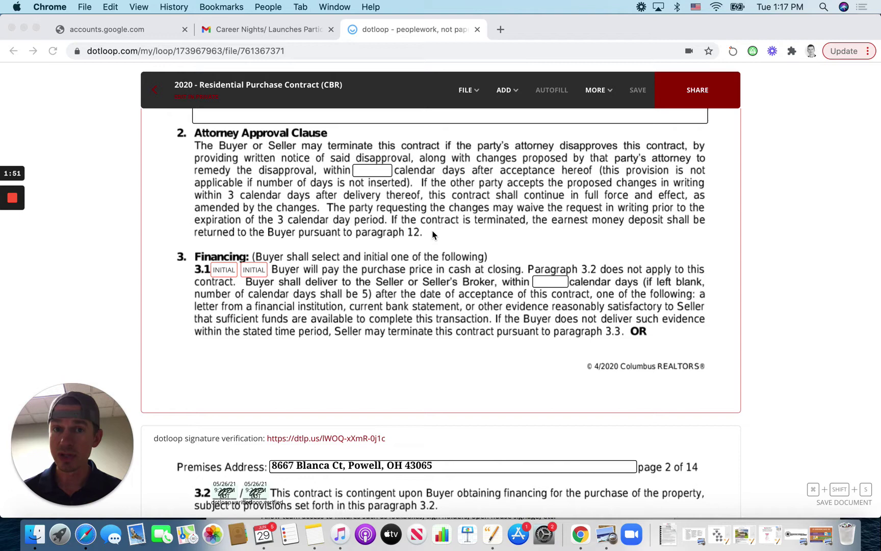
scroll(433, 235, "down", 6)
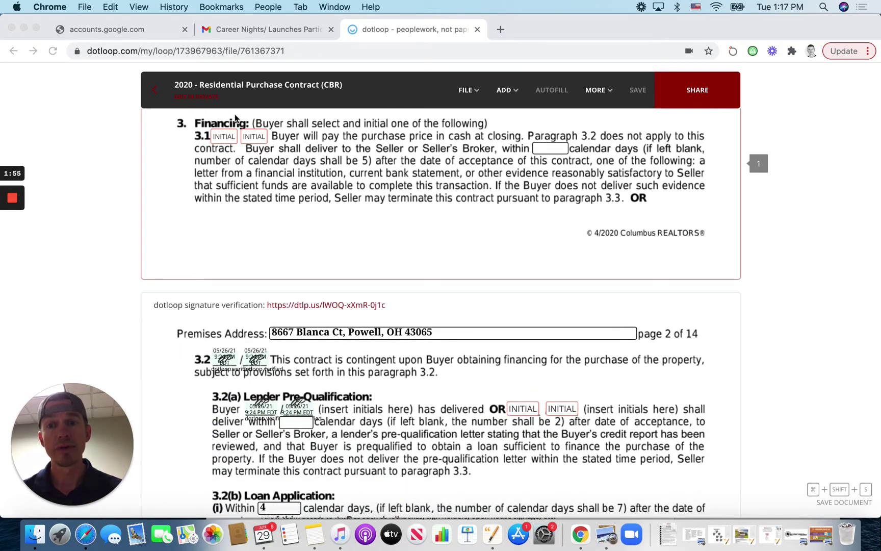
scroll(280, 208, "down", 5)
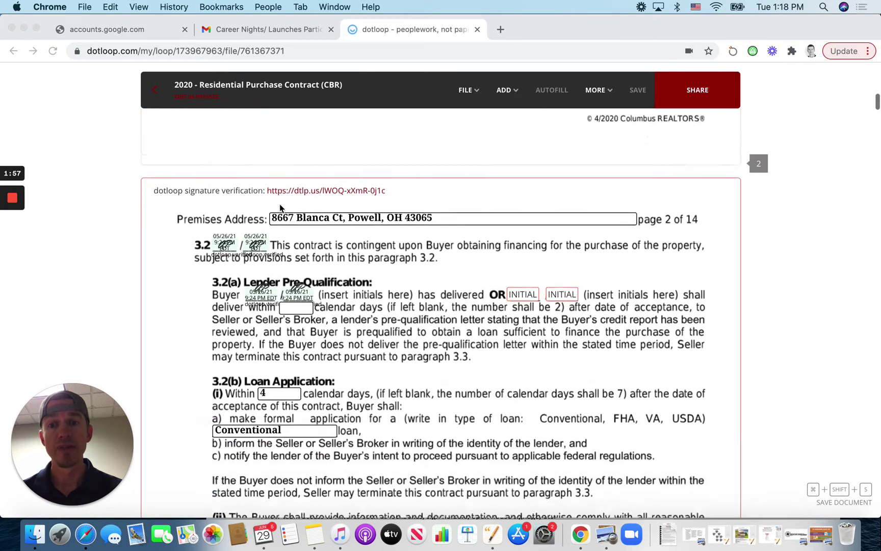
scroll(280, 208, "down", 5)
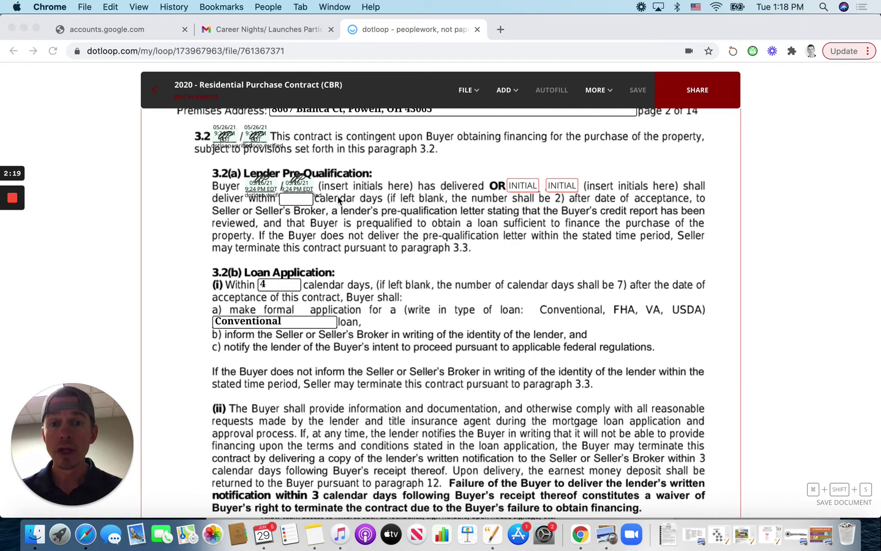
Scroll past the 25-day loan commitment and 3.2(d) appraisal contingency to page 3, section 3.3.
scroll(338, 200, "down", 2)
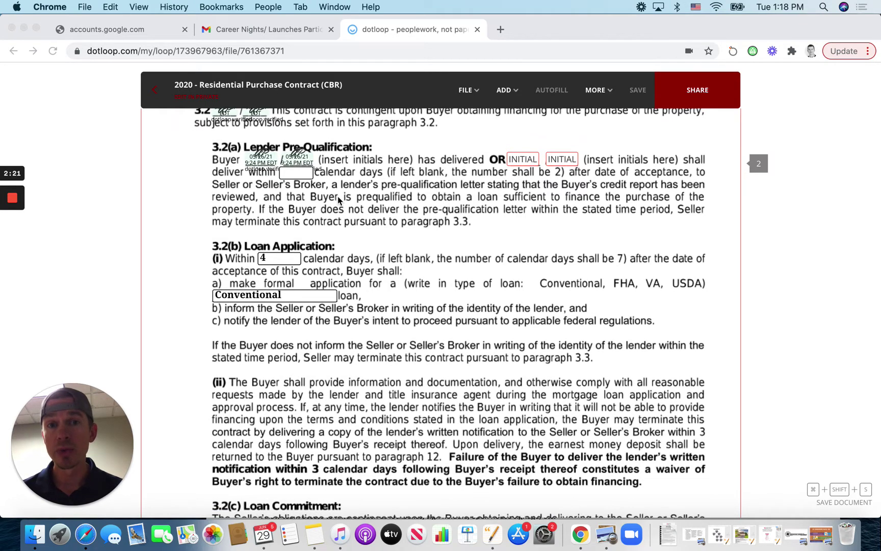
scroll(338, 200, "down", 1)
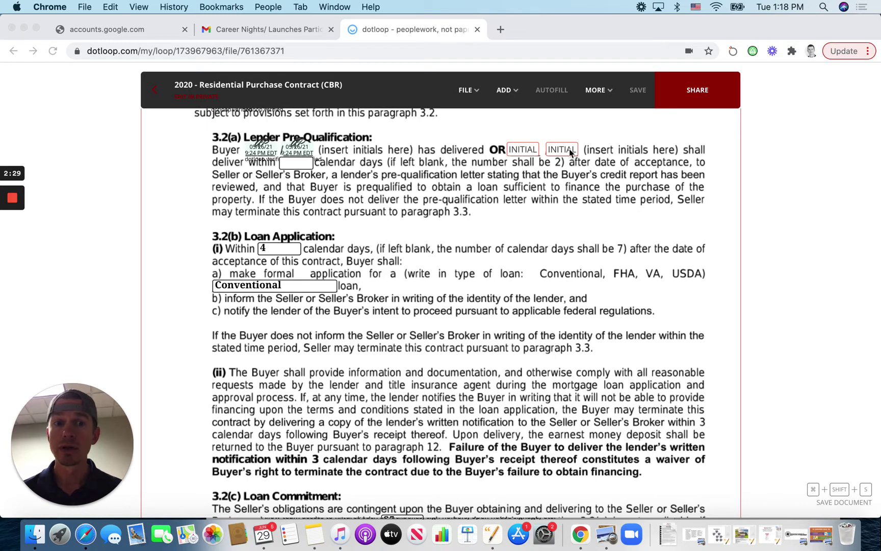
scroll(380, 215, "down", 5)
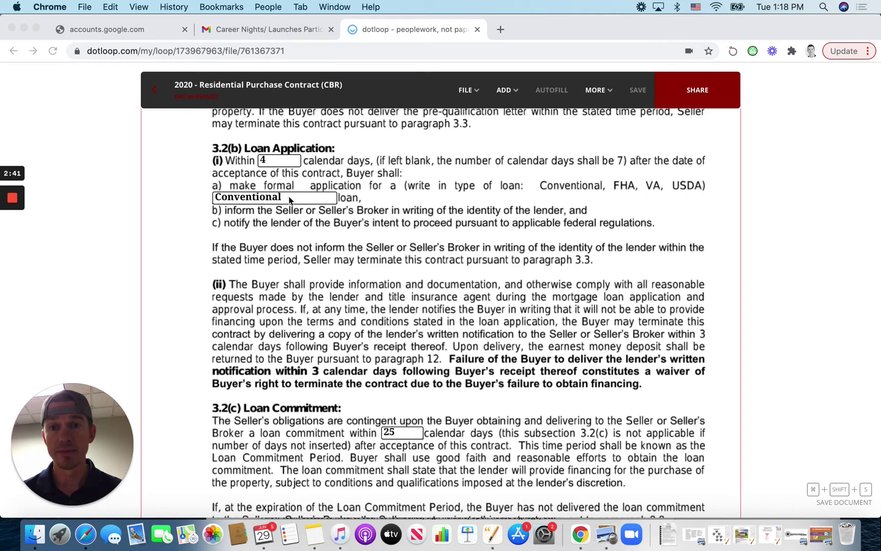
scroll(313, 217, "down", 3)
scroll(313, 217, "down", 5)
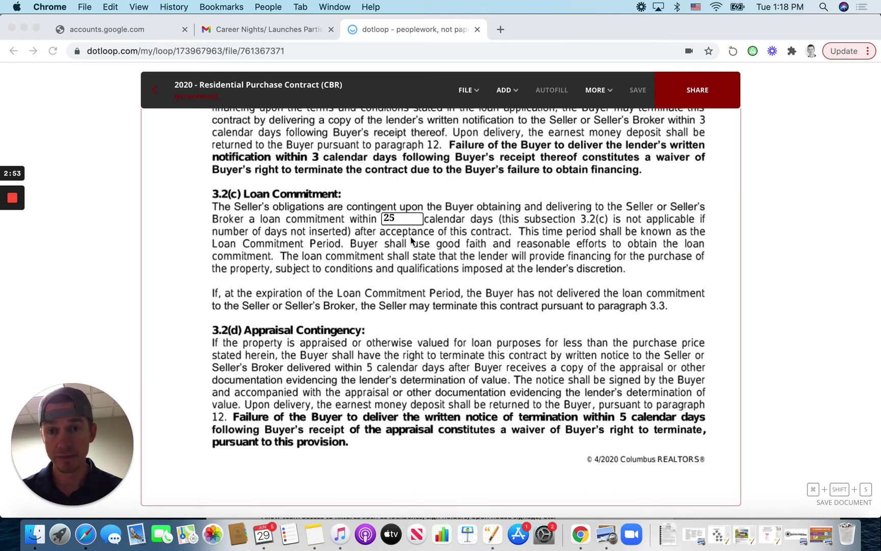
scroll(413, 238, "down", 3)
scroll(412, 240, "down", 8)
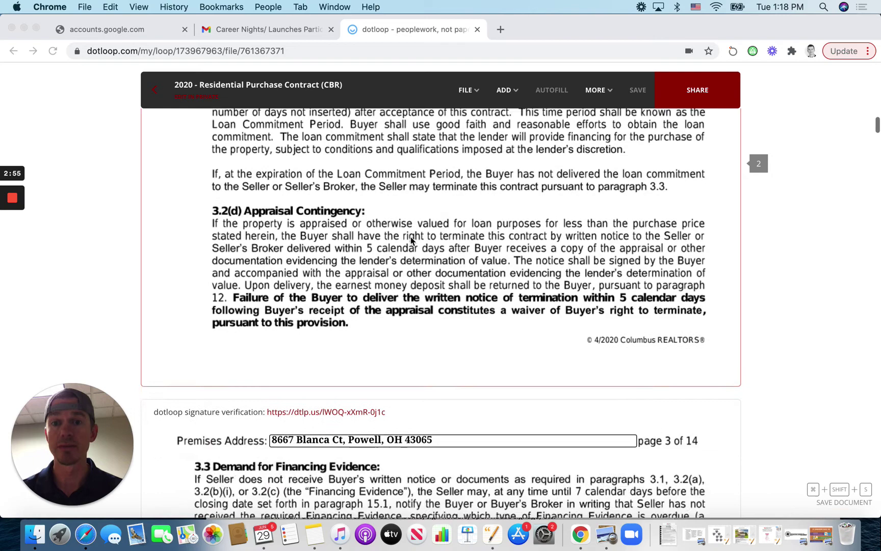
Scroll through Taxes and Assessments 4.1–4.3 to page 4's fixtures viewed on 5/11/21.
scroll(411, 241, "down", 15)
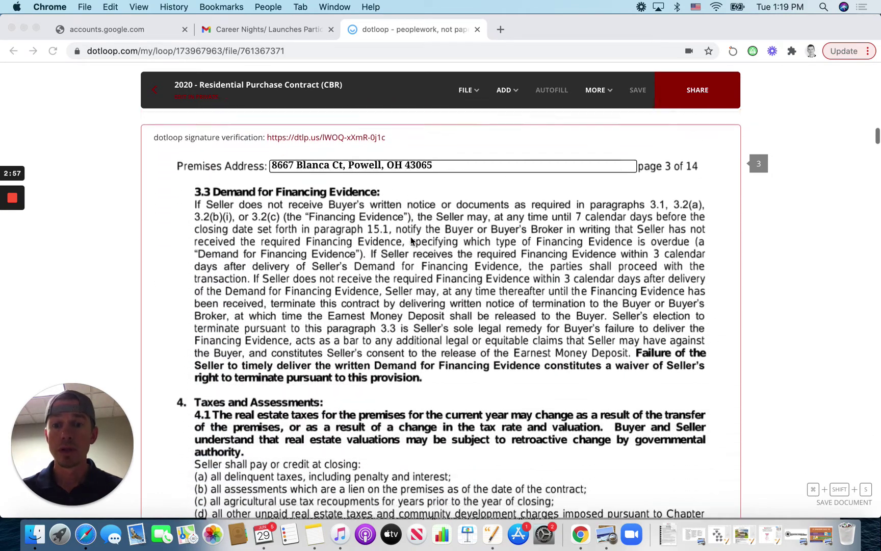
scroll(411, 241, "down", 10)
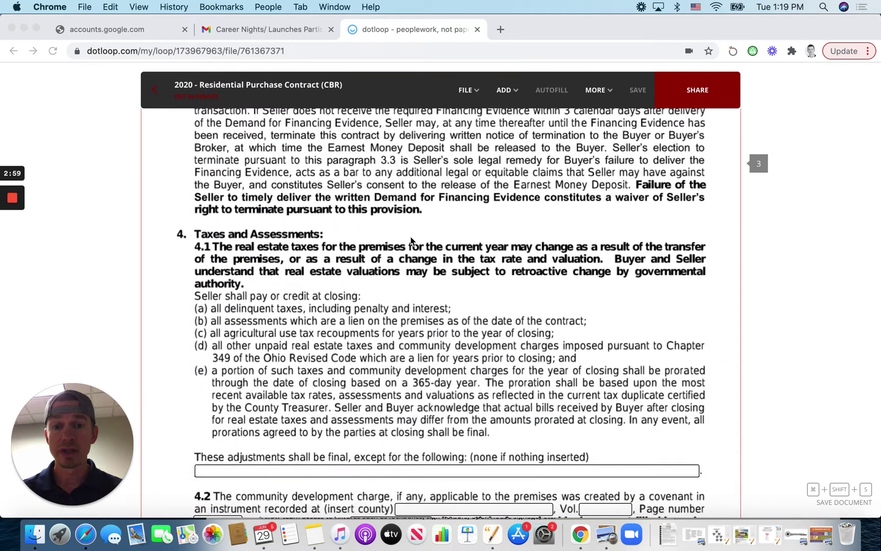
scroll(411, 241, "up", 6)
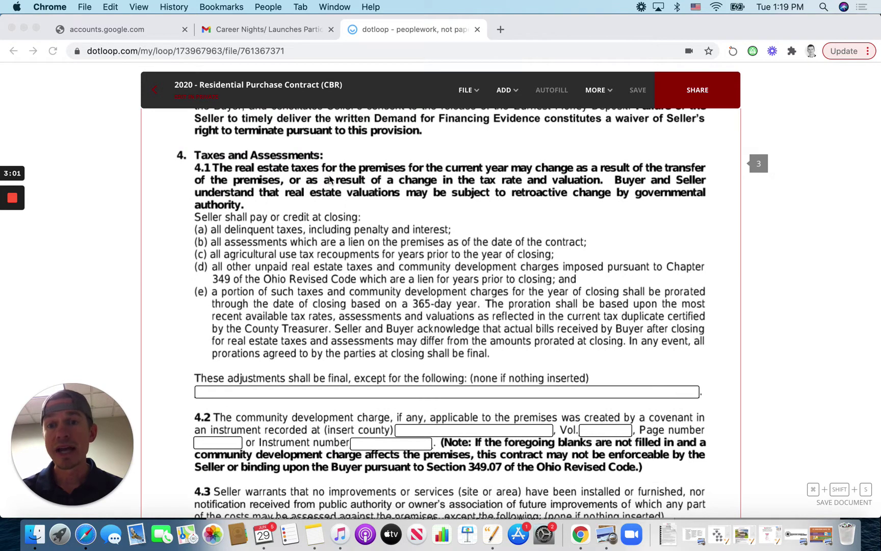
scroll(379, 276, "down", 2)
scroll(379, 276, "down", 1)
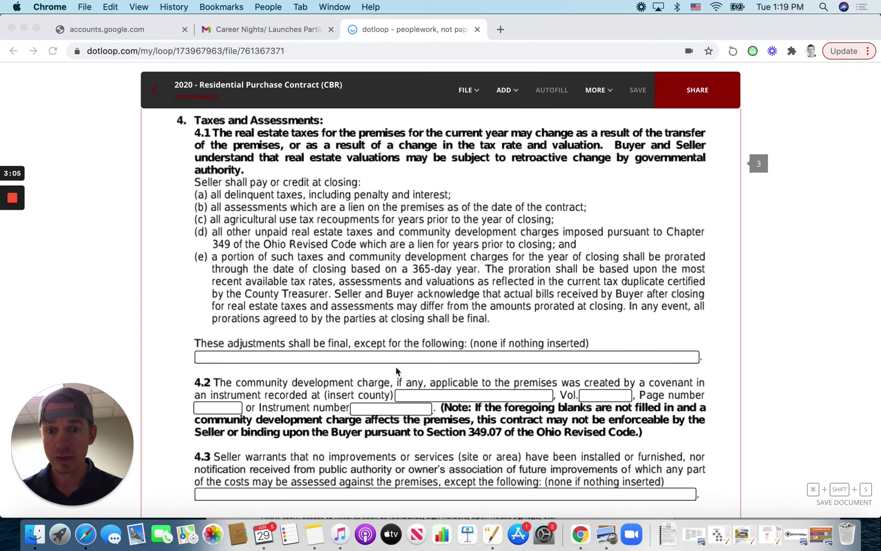
scroll(398, 372, "down", 8)
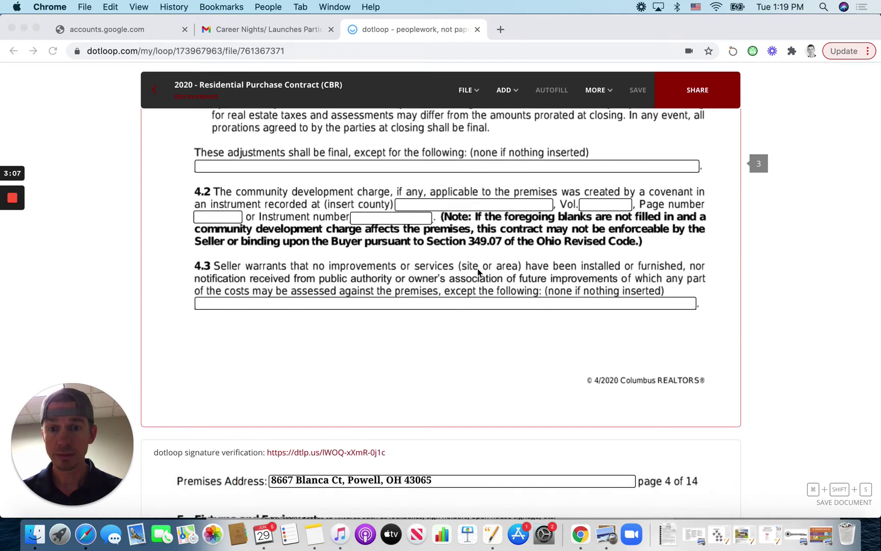
scroll(478, 273, "down", 15)
scroll(478, 276, "down", 2)
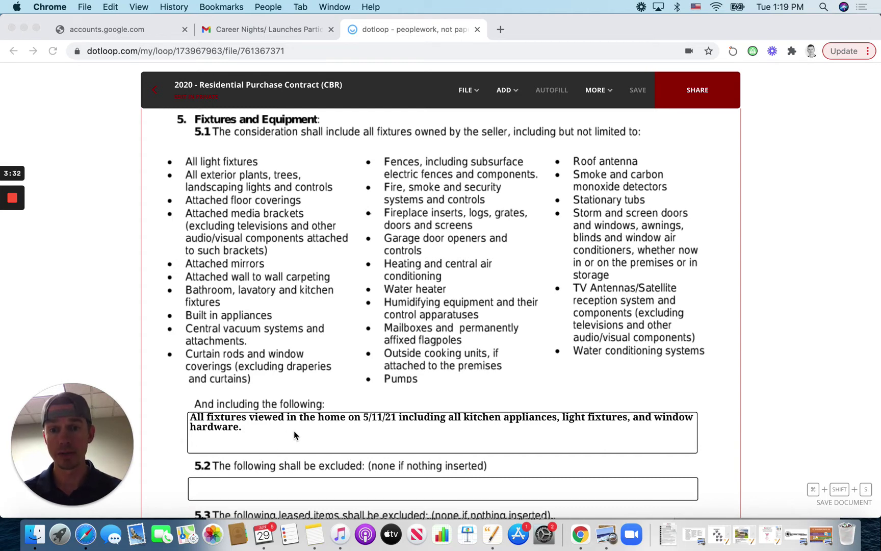
Scroll through inspection sections 6.3 and 6.4(a) until page 6's 6.4(b) Notice of Termination shows.
scroll(295, 434, "down", 5)
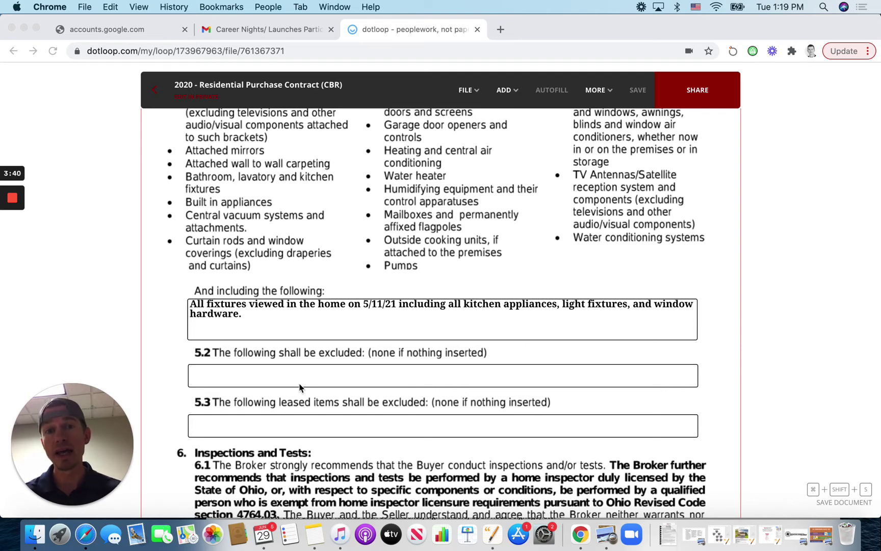
scroll(300, 388, "down", 5)
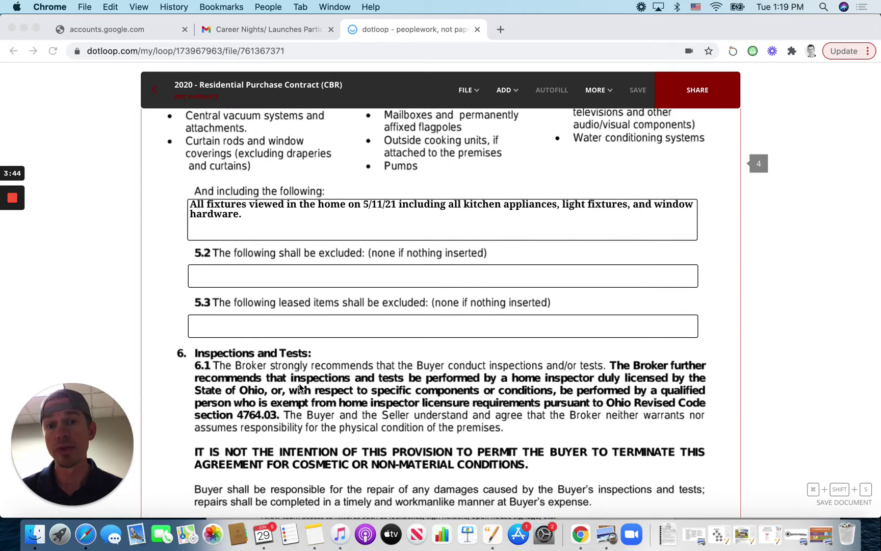
scroll(300, 388, "down", 9)
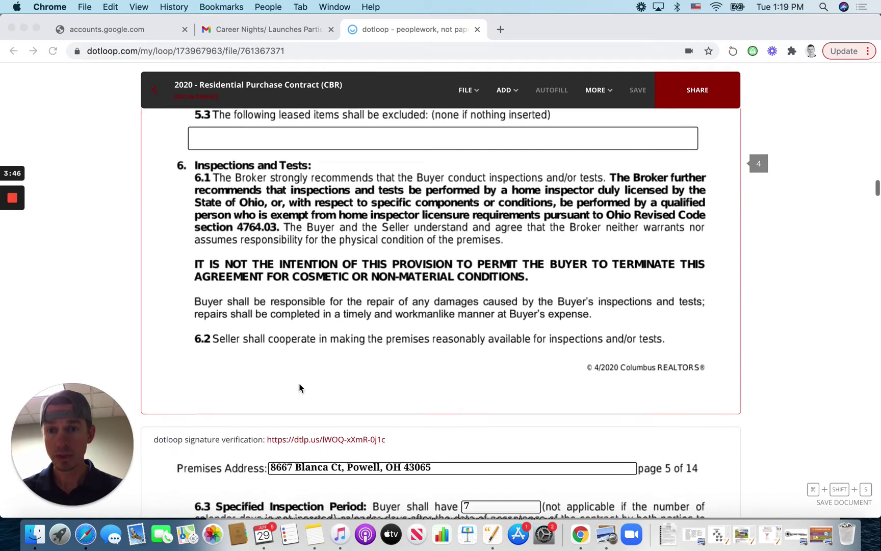
scroll(303, 388, "down", 7)
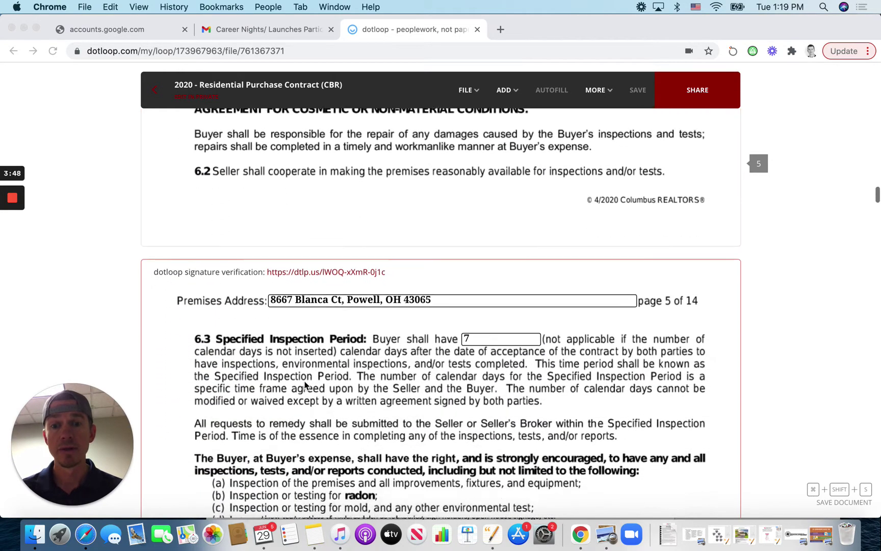
scroll(305, 386, "down", 4)
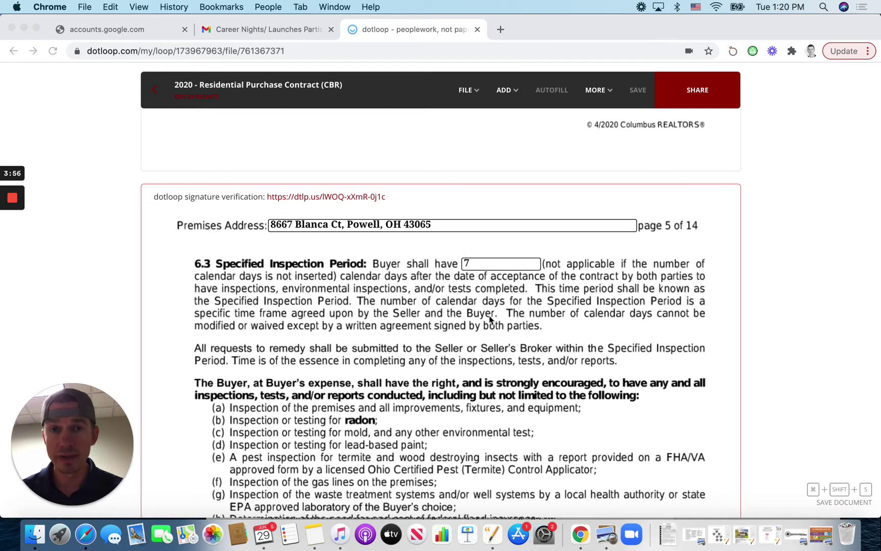
scroll(489, 318, "down", 5)
scroll(490, 320, "down", 5)
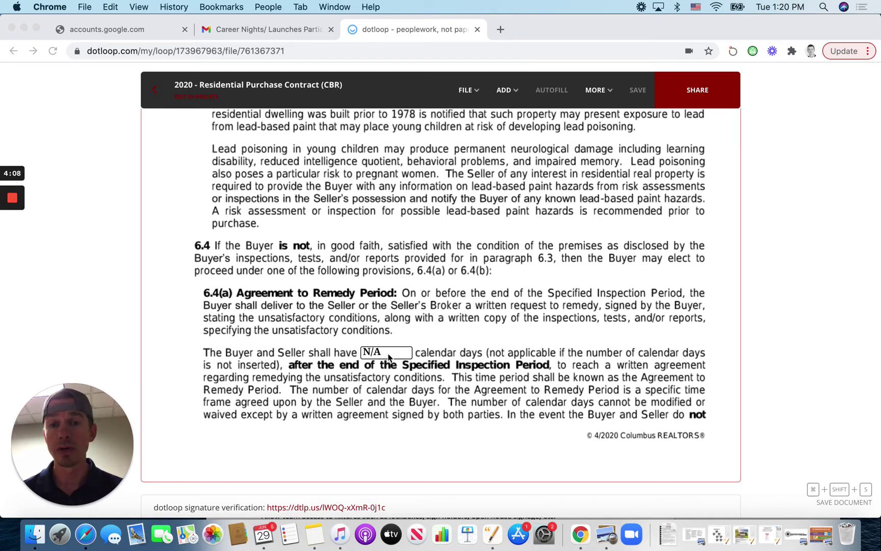
scroll(393, 362, "down", 3)
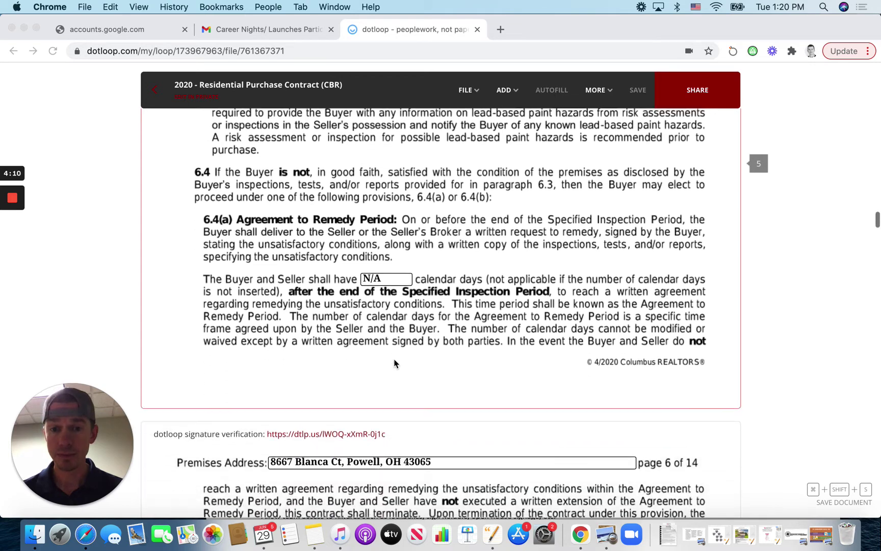
scroll(395, 362, "down", 10)
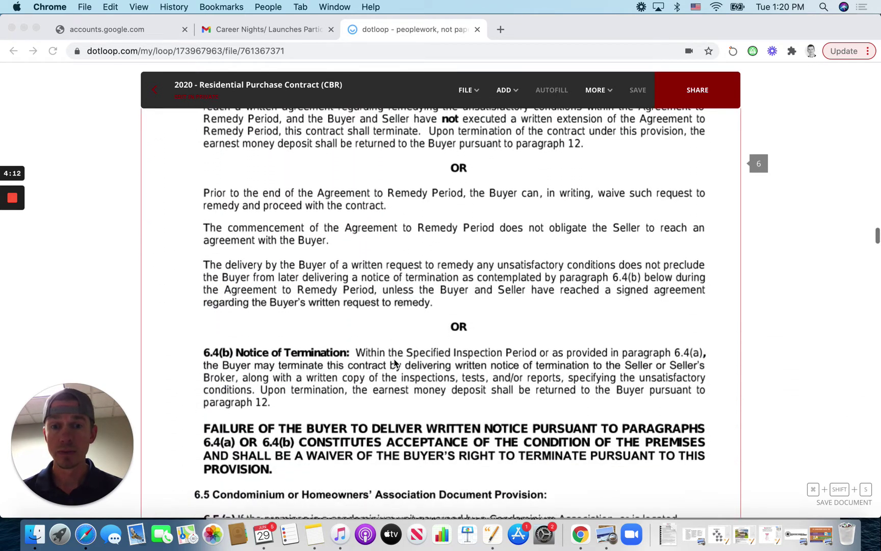
Scroll through sections 7–11 to the $2,000 earnest money deposit, due within 3 days, on page 9.
scroll(394, 363, "down", 10)
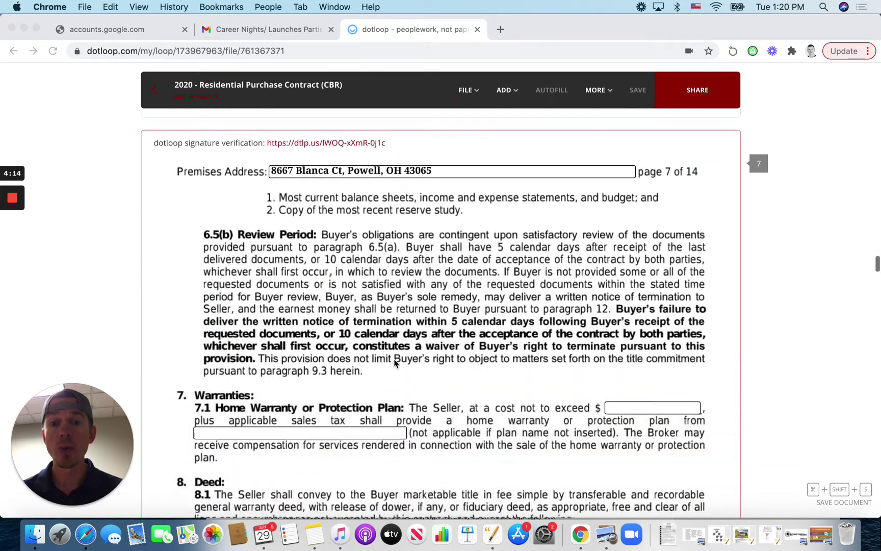
scroll(394, 363, "down", 1)
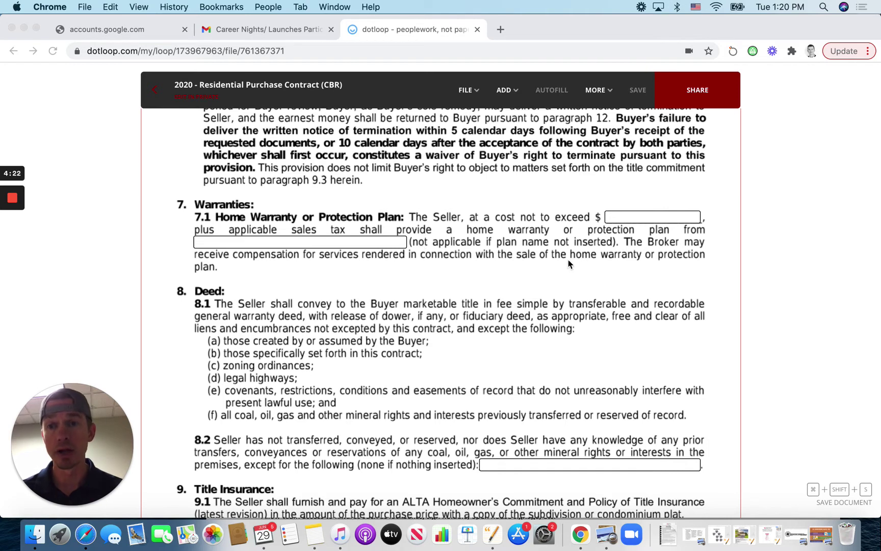
scroll(557, 223, "down", 6)
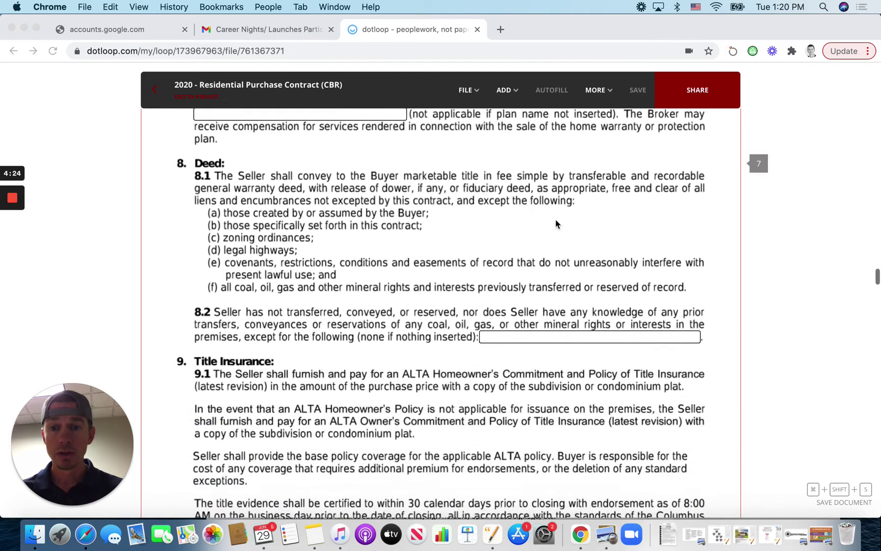
scroll(469, 335, "down", 18)
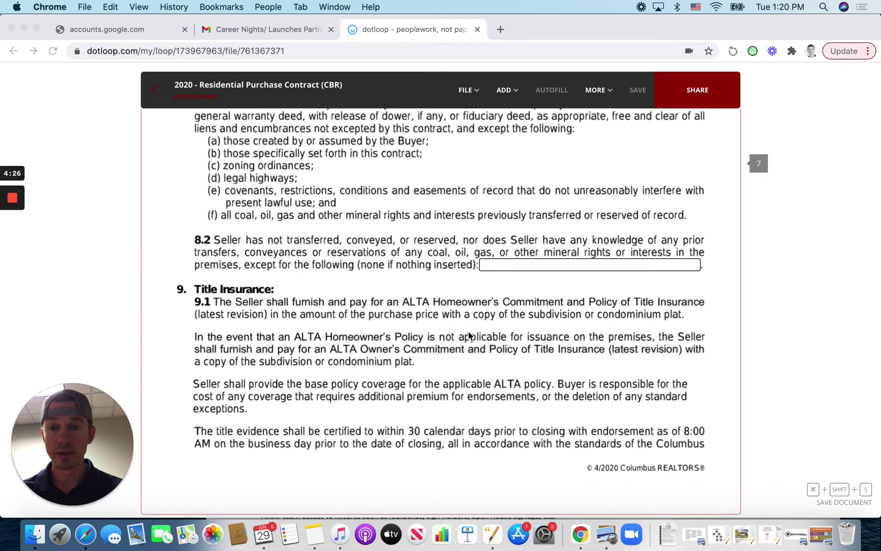
scroll(470, 335, "down", 20)
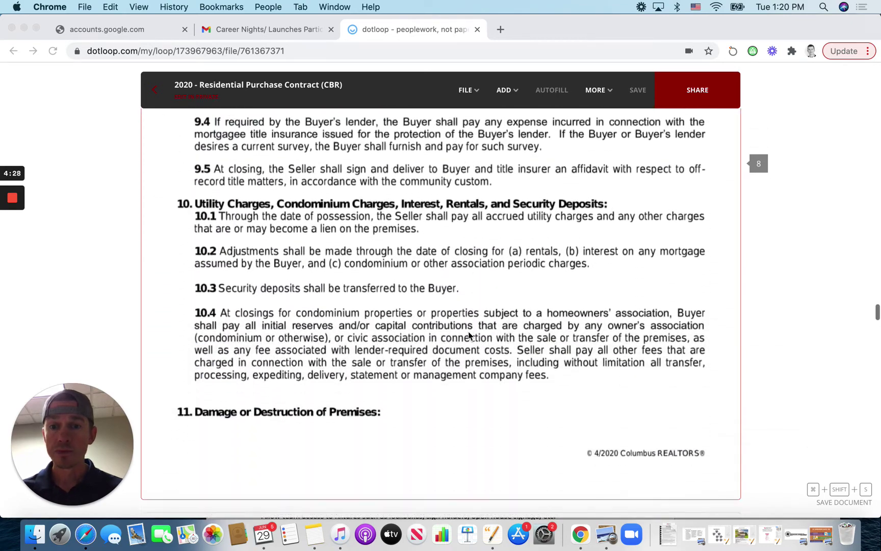
scroll(469, 335, "down", 10)
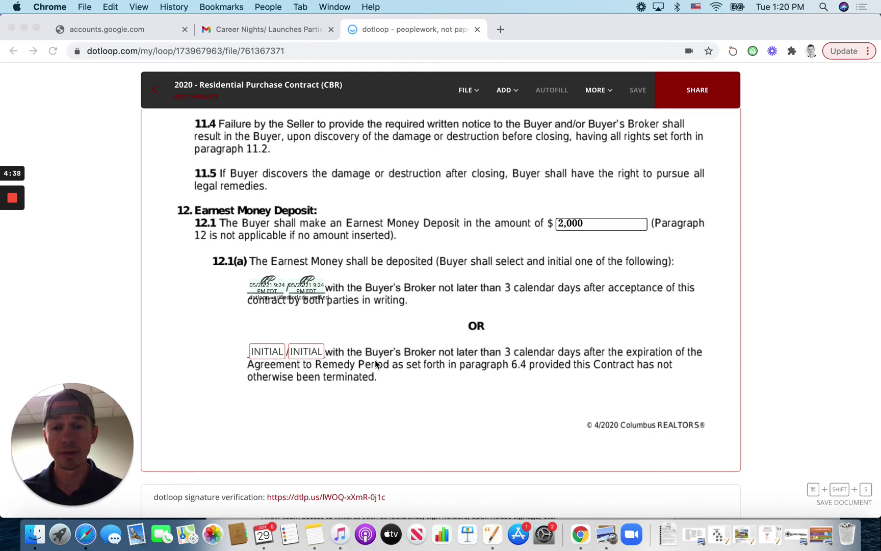
Scroll through pages 10–12 to section 15.1, closing on or before 06/25/2021.
scroll(376, 364, "down", 2)
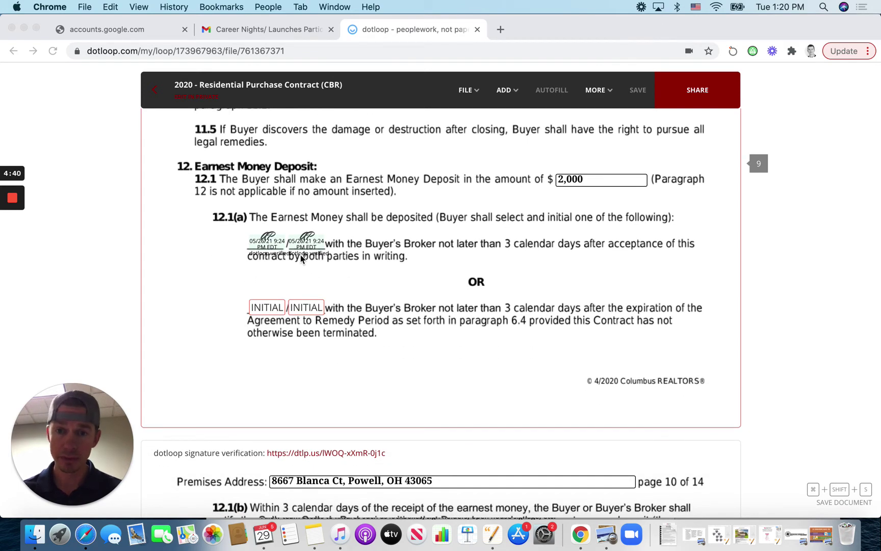
scroll(374, 266, "down", 10)
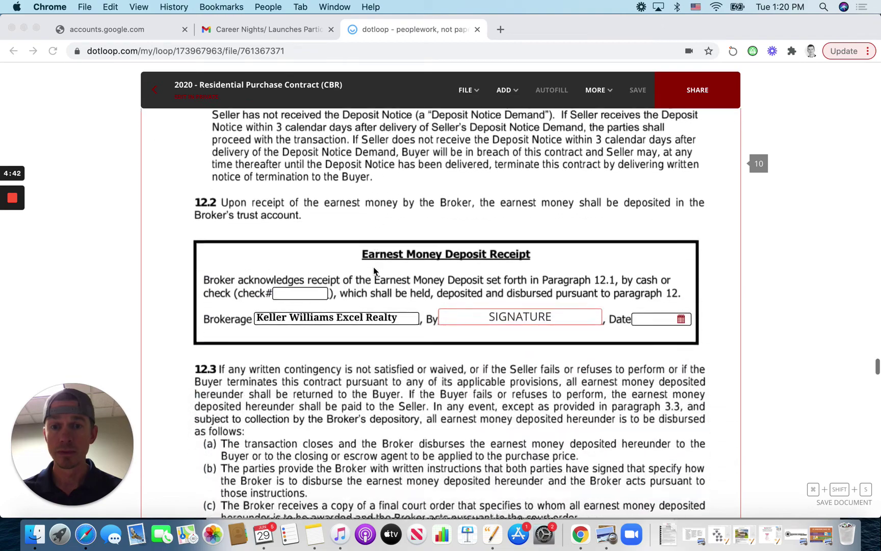
scroll(383, 319, "down", 6)
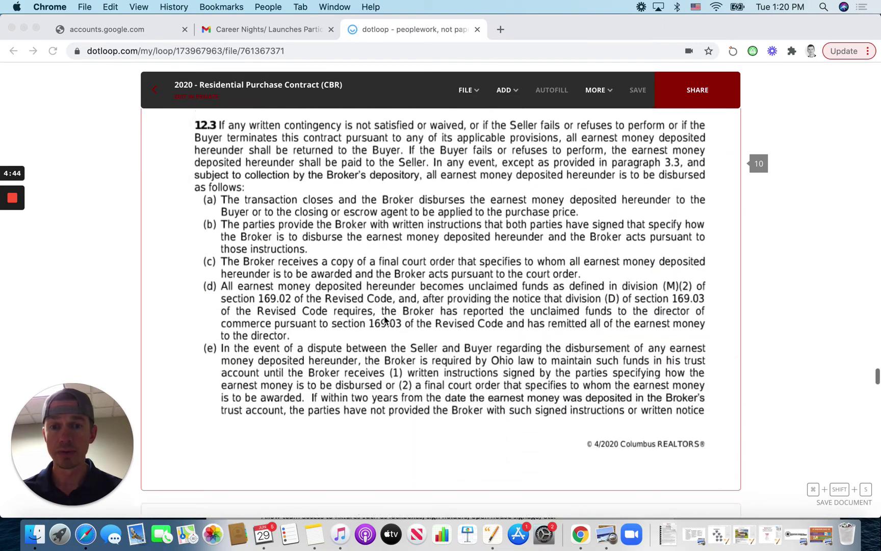
scroll(385, 319, "down", 15)
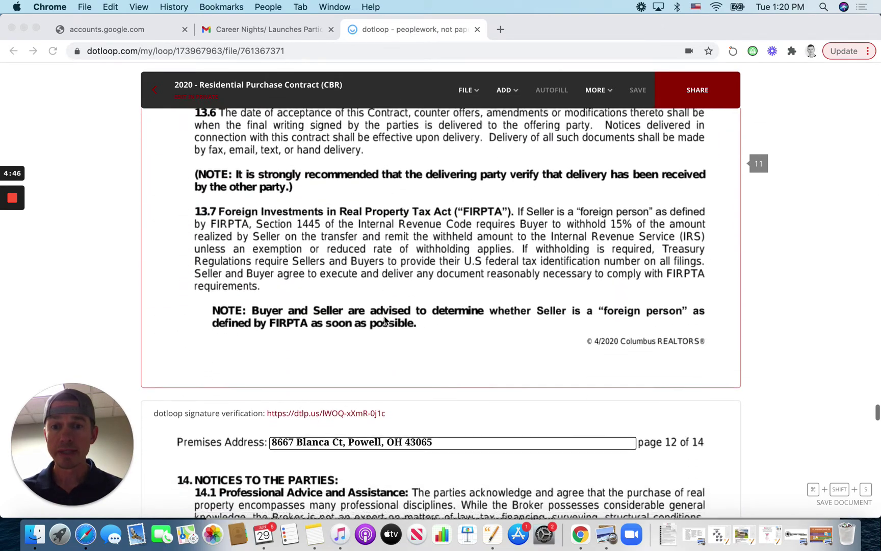
scroll(385, 320, "down", 15)
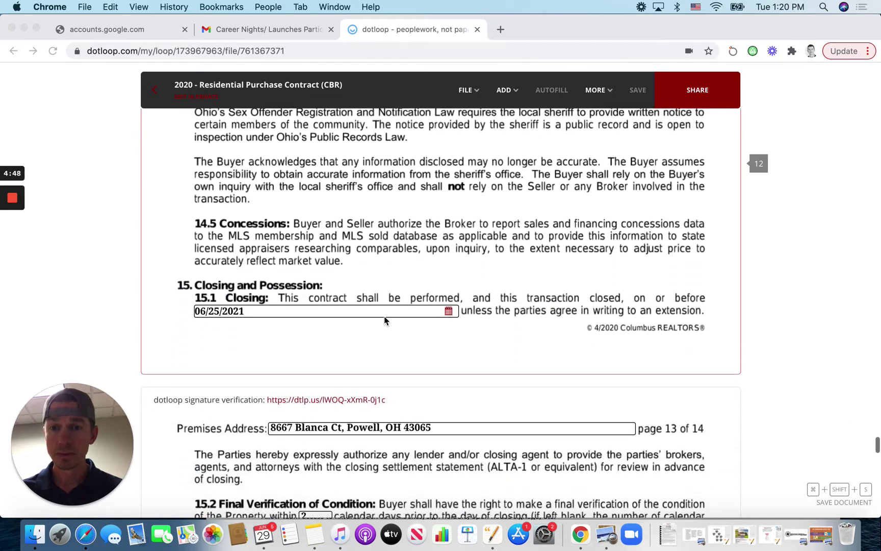
Scroll past sections 15.2–15.4 to page 14's offer duration through 05/27/2021 at 11am.
scroll(385, 320, "down", 2)
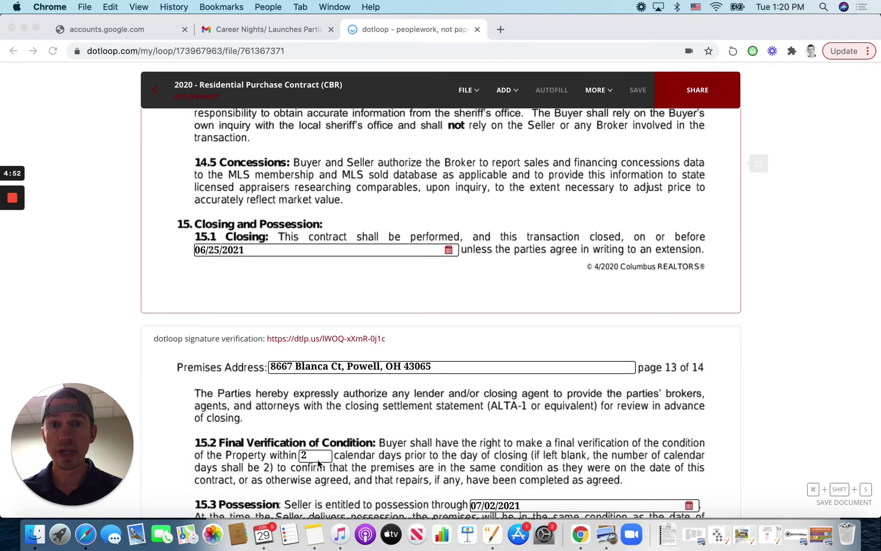
scroll(368, 469, "down", 4)
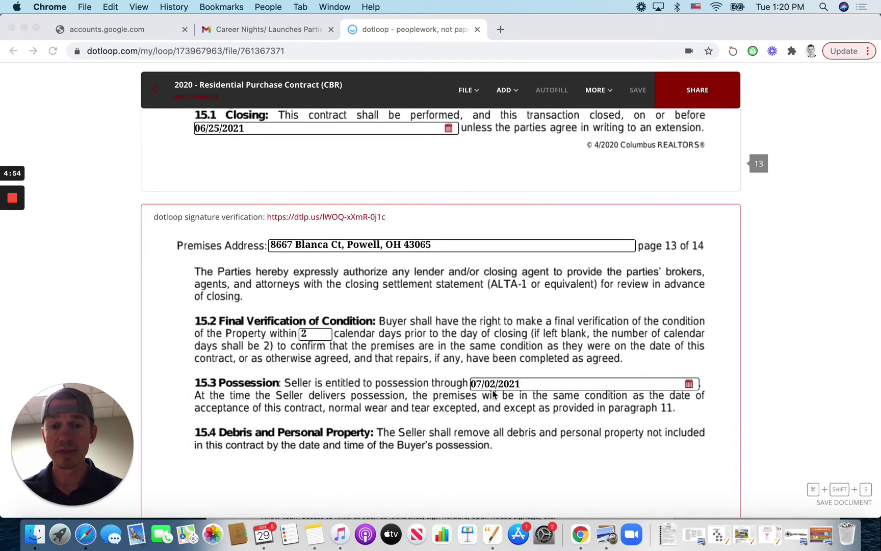
scroll(396, 425, "down", 9)
scroll(395, 422, "down", 12)
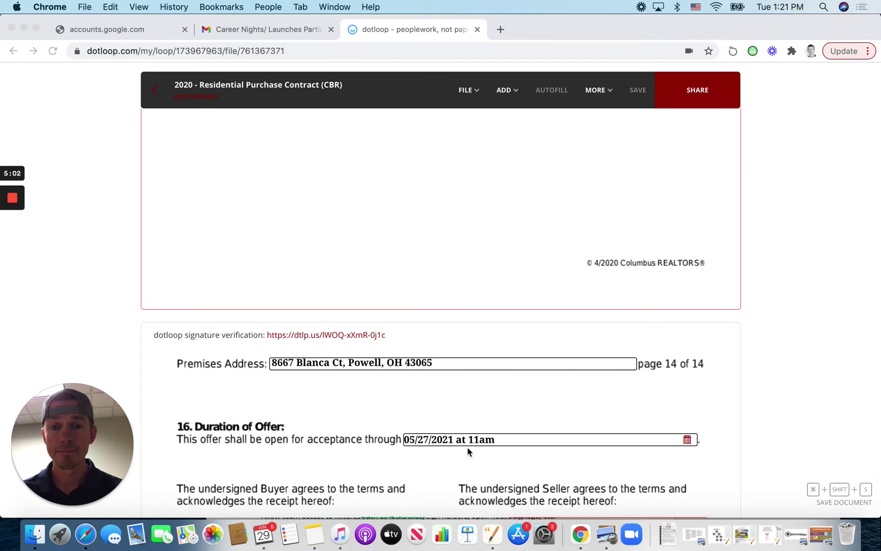
Scroll through page 14's buyer and seller signatures, brokerage and agent fields.
scroll(363, 435, "down", 5)
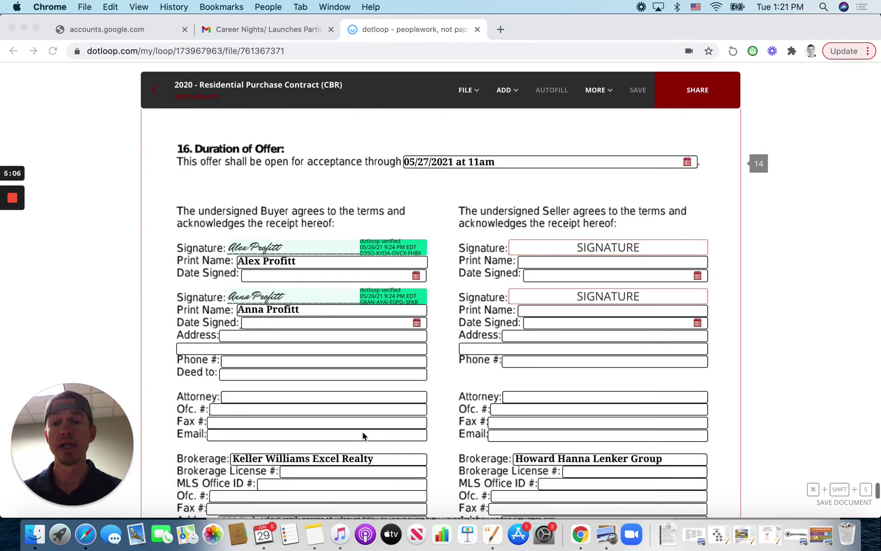
scroll(363, 435, "down", 3)
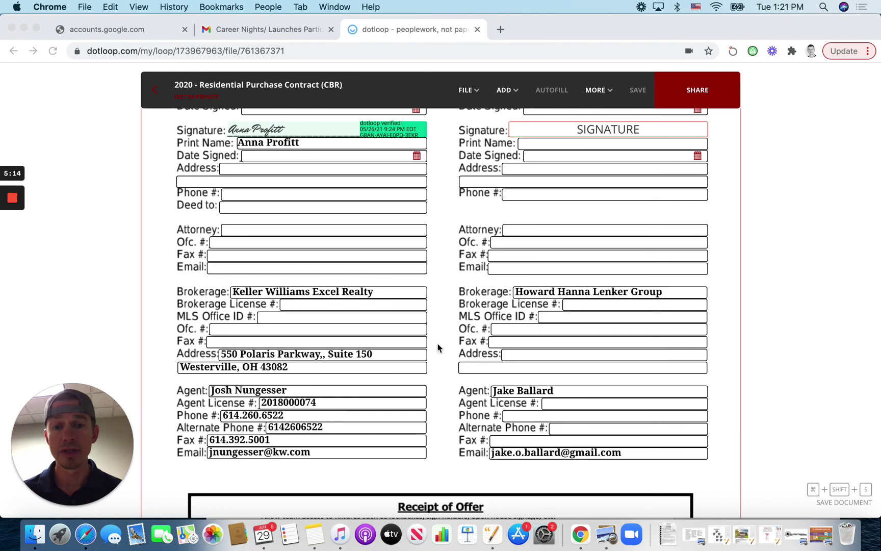
scroll(438, 348, "down", 3)
Scroll back up from the signature block to page 13.
scroll(438, 348, "up", 10)
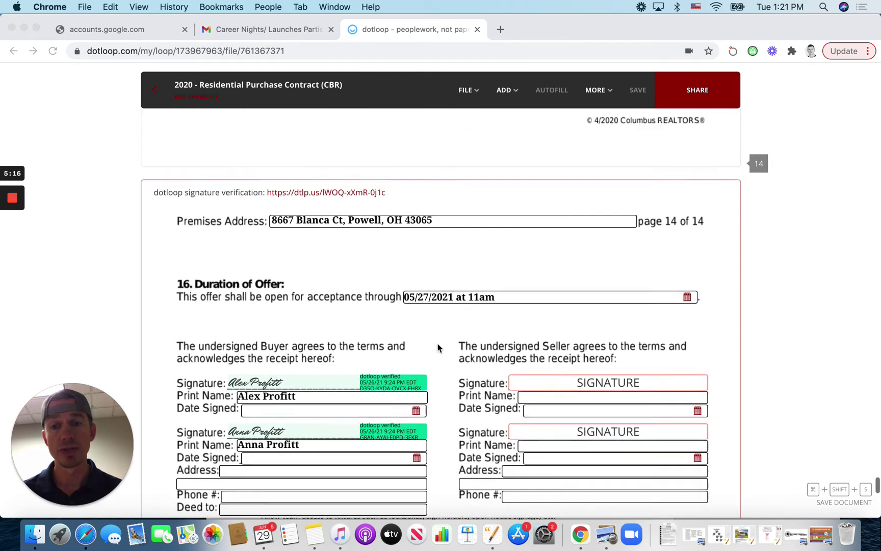
scroll(437, 348, "up", 2)
scroll(449, 342, "up", 15)
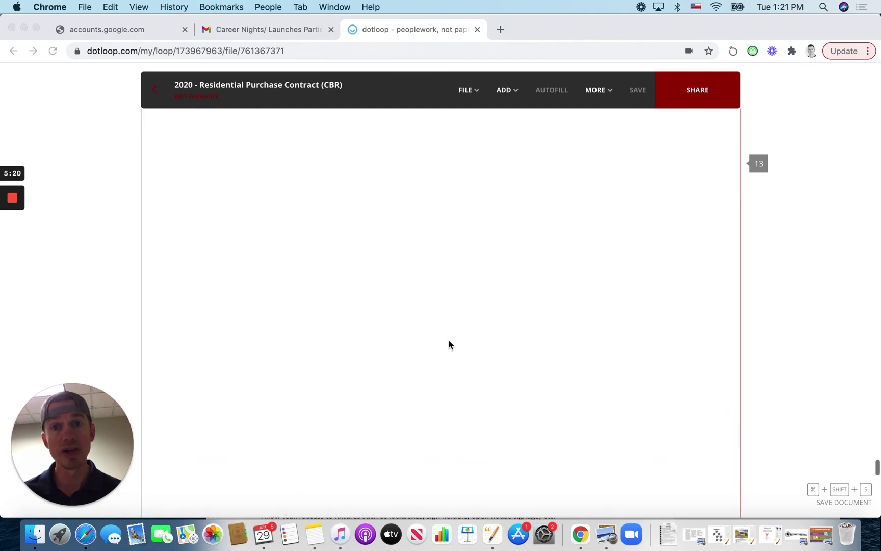
Scroll up from page 13 to page 3's blank community development charge and assessment fields.
scroll(449, 345, "up", 12)
scroll(450, 345, "up", 20)
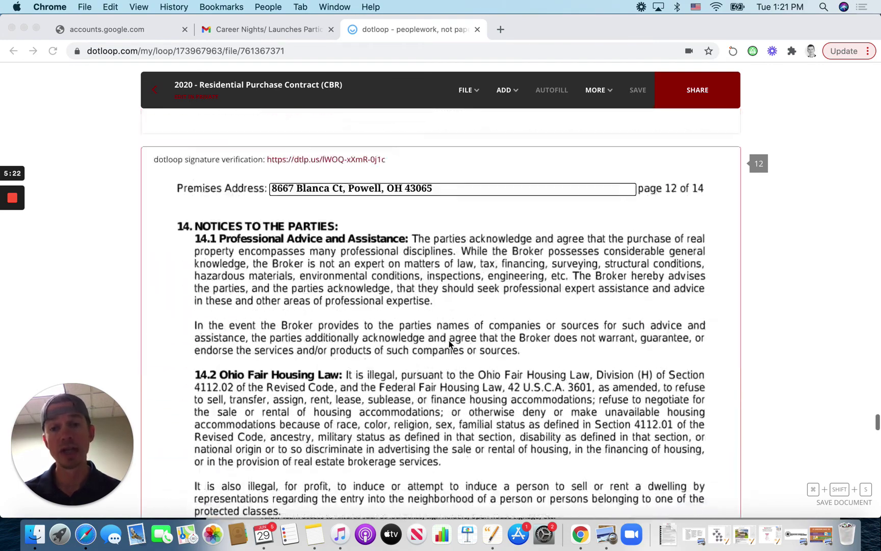
scroll(449, 345, "up", 20)
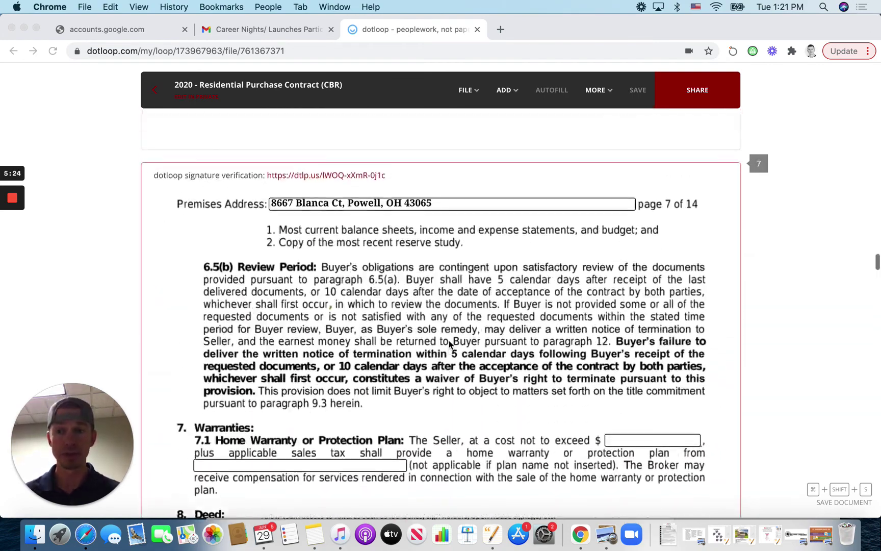
scroll(449, 345, "up", 5)
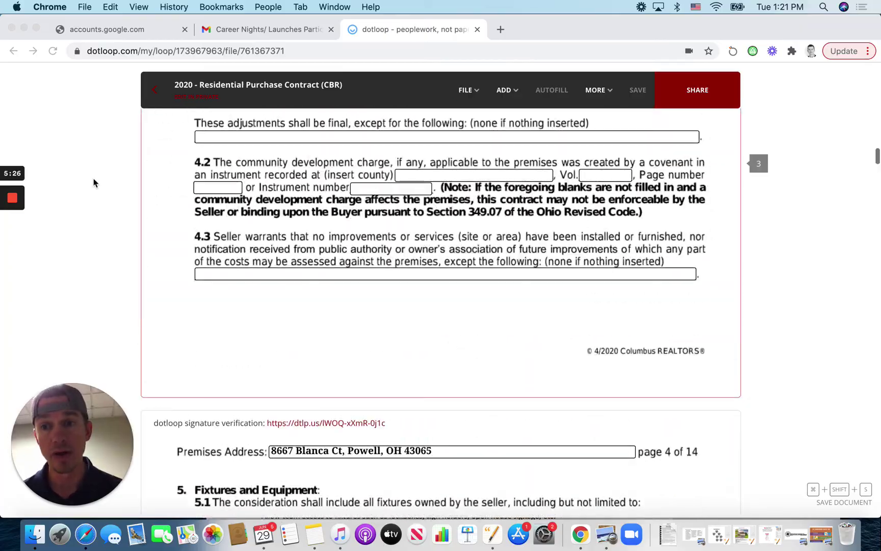